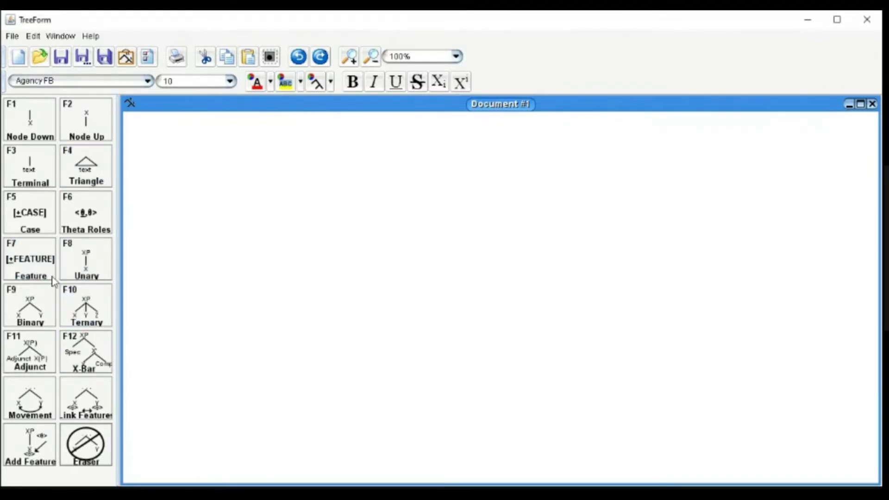
drag(20, 318, 187, 153)
click(166, 133)
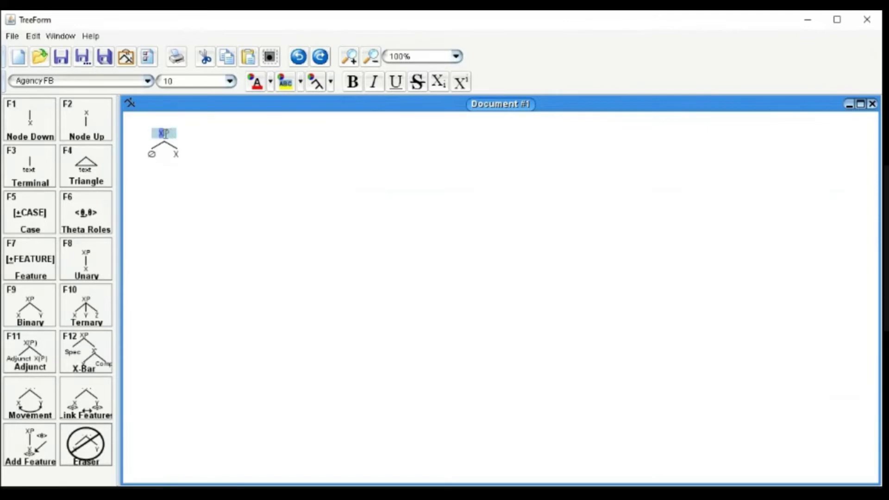
key(ctrl+z)
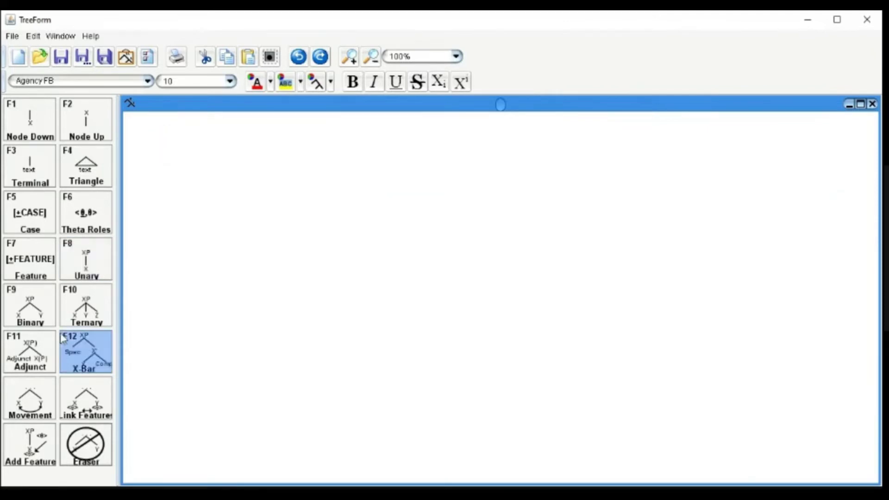
Place an X-Bar structure on the blank canvas, labelling its root S and its intermediate node SV
drag(88, 355, 183, 143)
click(164, 131)
click(171, 134)
click(165, 133)
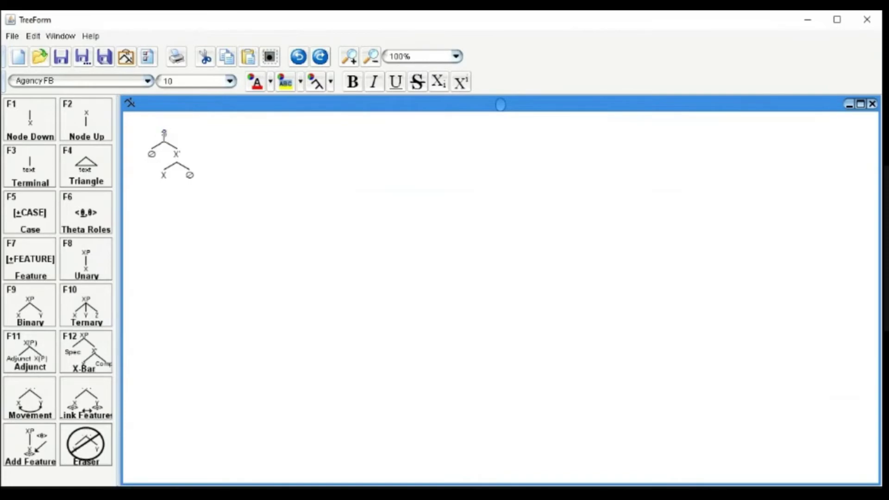
click(175, 134)
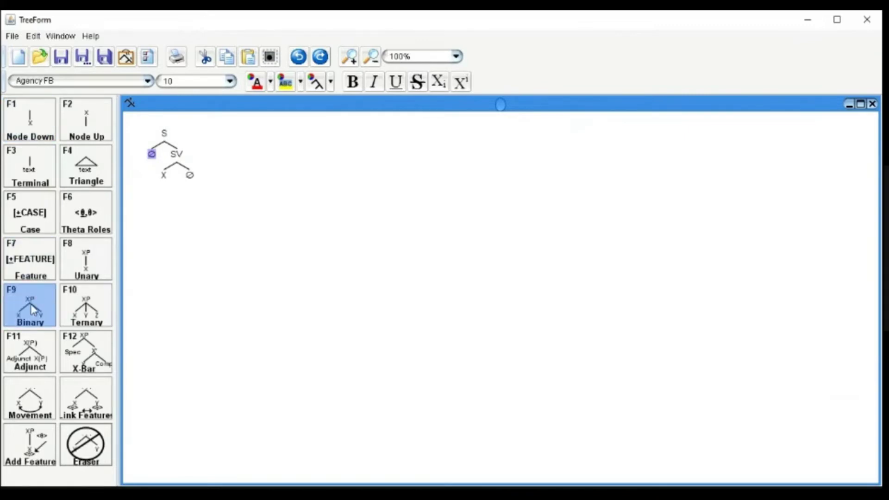
Add a Binary structure at the empty branch under S, labelling its head SN and its second child N
drag(33, 309, 148, 156)
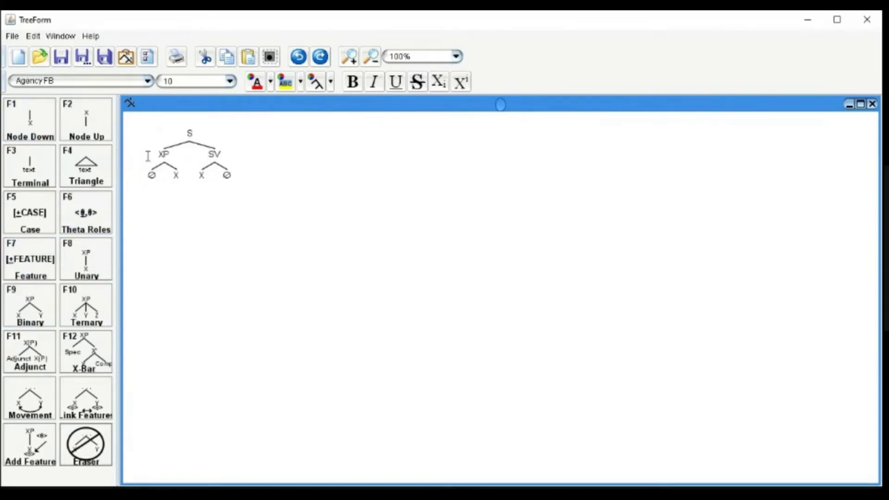
double_click(160, 152)
drag(174, 155, 155, 156)
double_click(177, 175)
click(179, 175)
Label the empty node of the subject SN as Det and add the terminal "o" below it
drag(30, 120, 151, 179)
double_click(157, 178)
text(Det)
drag(32, 181, 147, 197)
double_click(149, 197)
text(0)
Add the terminal "rapaz" below the N of the subject SN
drag(34, 165, 177, 191)
double_click(179, 194)
text(f)
text(apaz)
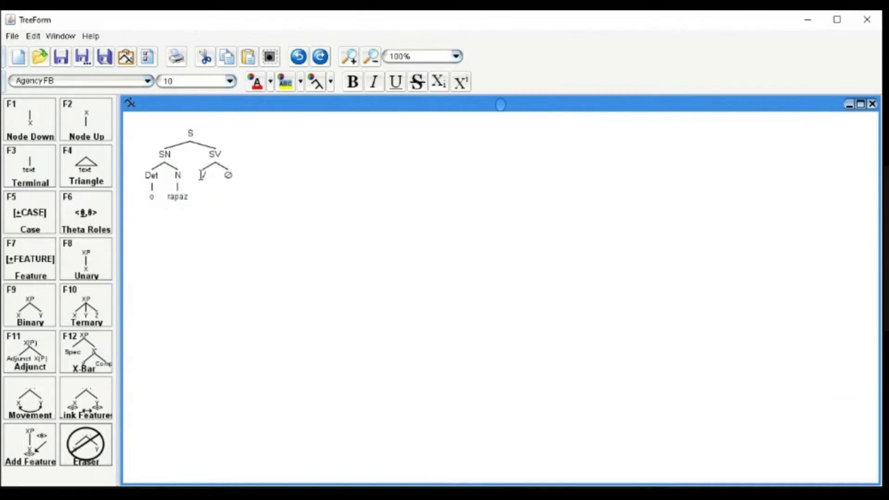
Label the first child of SV as V and add the terminal "falou" below it
drag(32, 156, 204, 177)
double_click(205, 196)
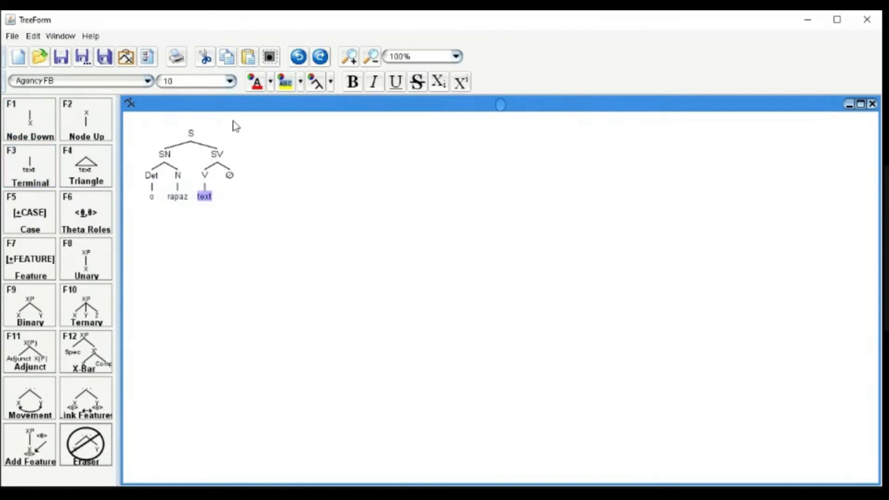
text(falou)
Branch the empty node of SV into an SN with Det and N, and add the terminal "a" below Det
drag(29, 315, 231, 176)
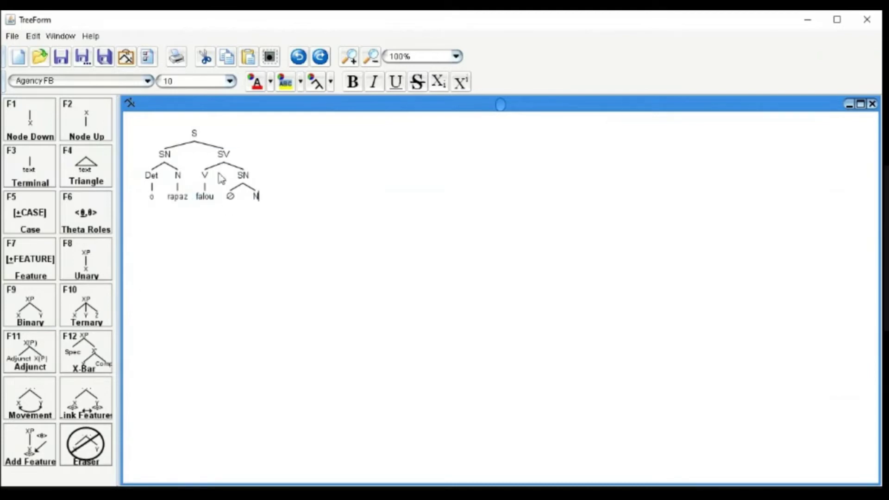
drag(27, 118, 231, 196)
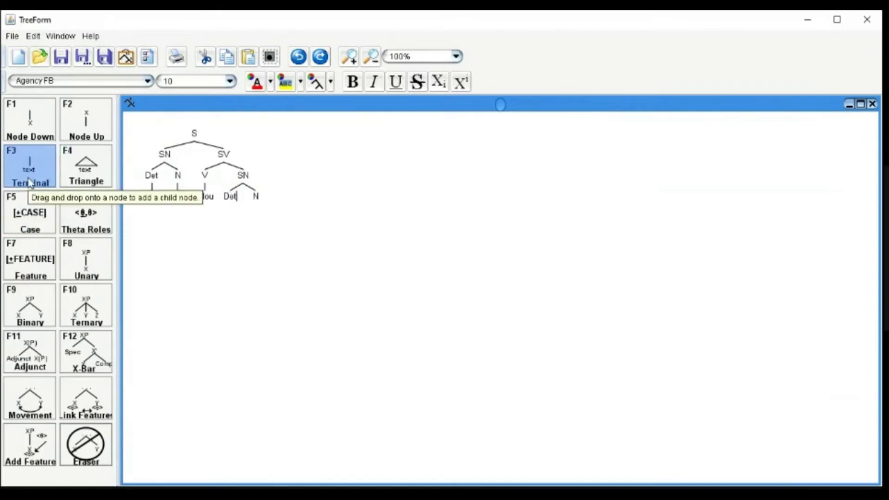
drag(28, 176, 235, 216)
double_click(235, 217)
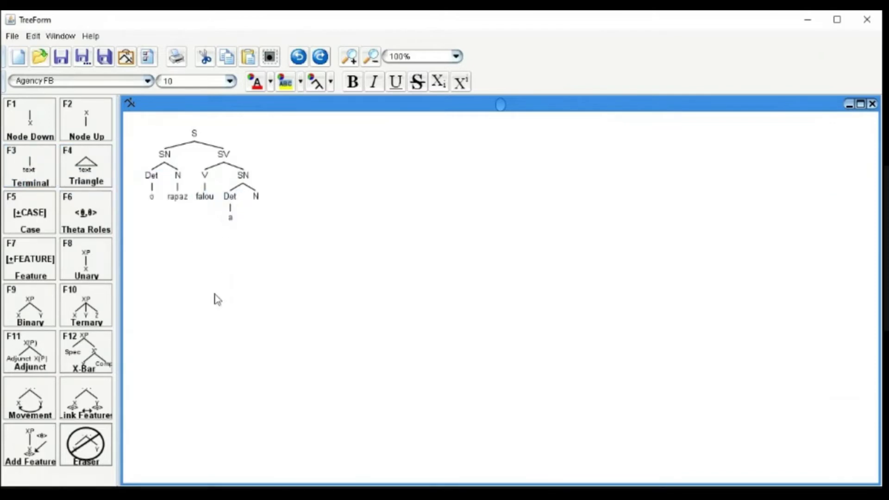
Add the terminal "falou" below the N of the object SN
drag(29, 164, 260, 207)
double_click(257, 218)
text(falou)
Set the document zoom to 200%
click(456, 57)
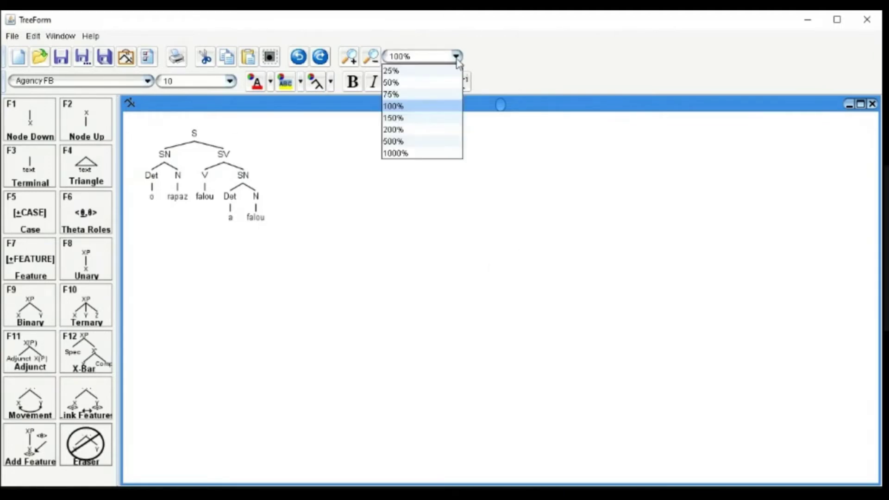
click(430, 119)
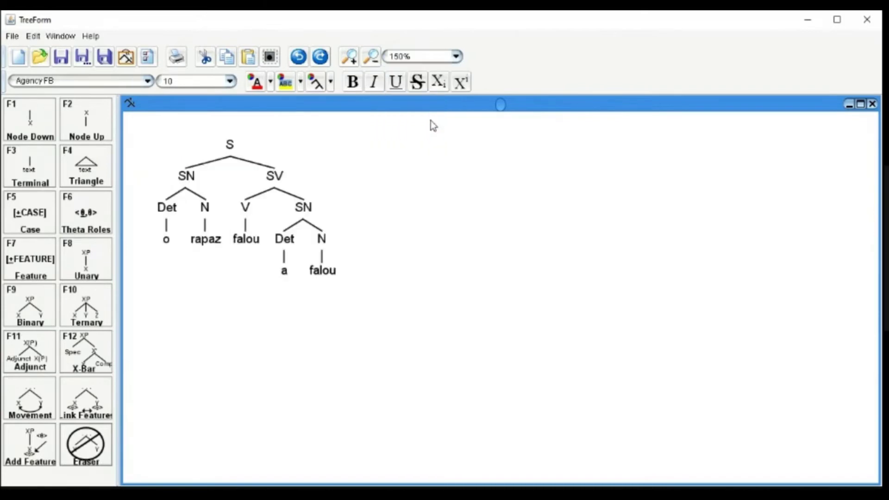
click(455, 56)
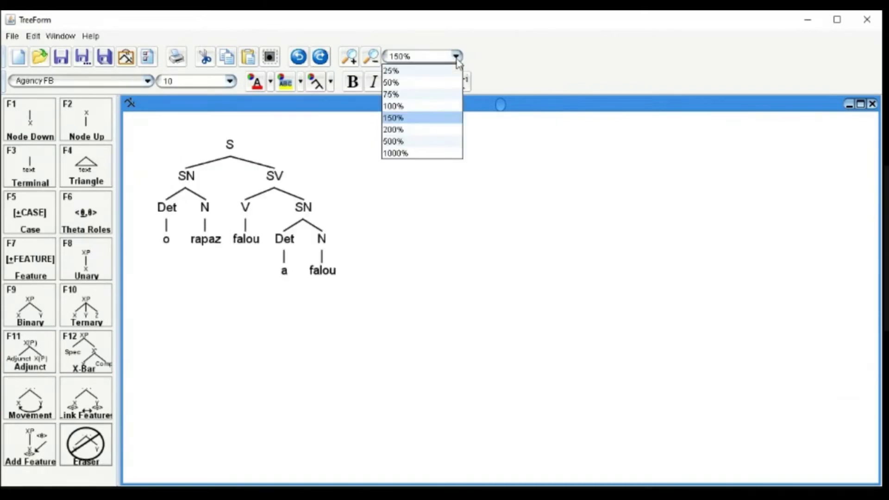
click(446, 132)
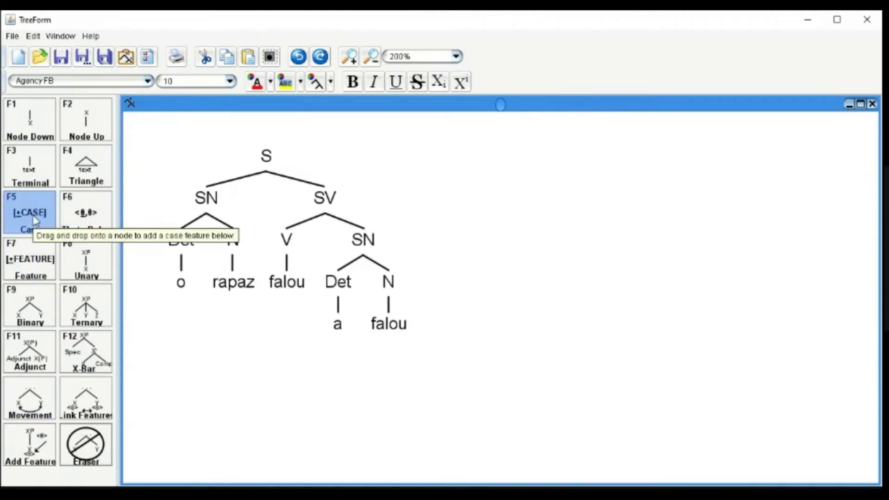
Try out a Case feature below "rapaz" and remove it again
drag(34, 222, 226, 289)
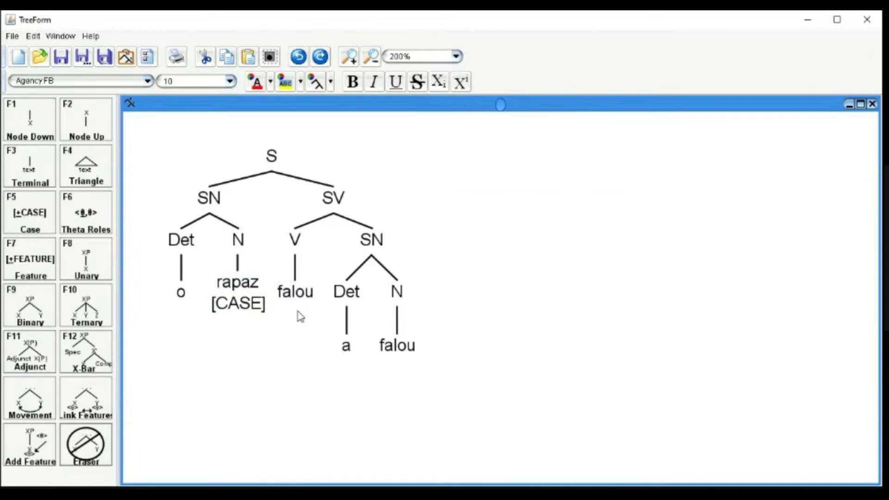
drag(266, 304, 212, 304)
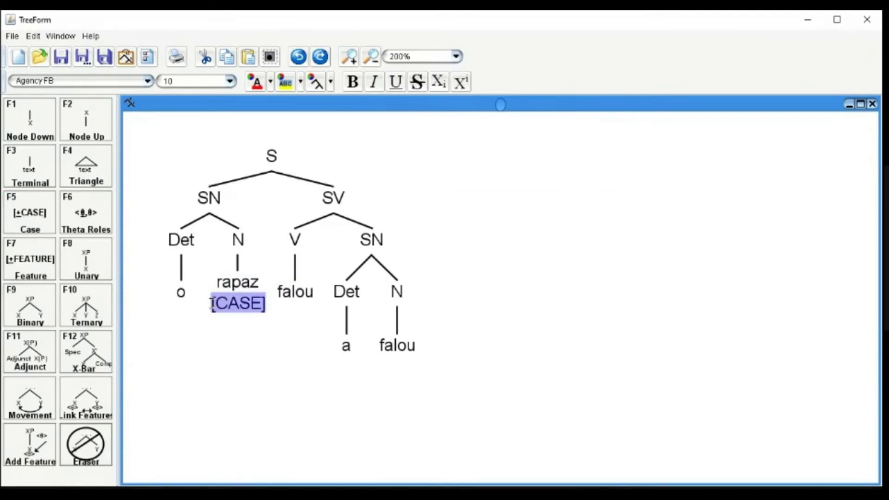
key(BackSpace)
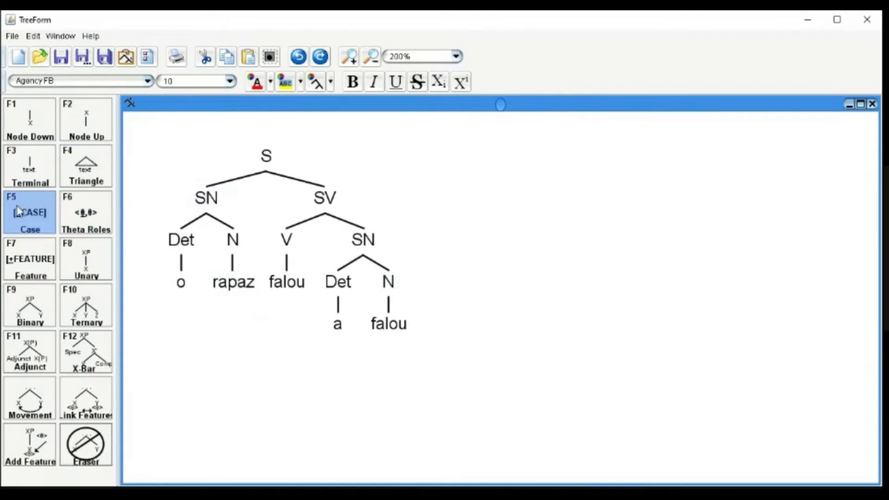
Try out a Movement line from the last terminal "falou" to "o" and delete it again
click(27, 397)
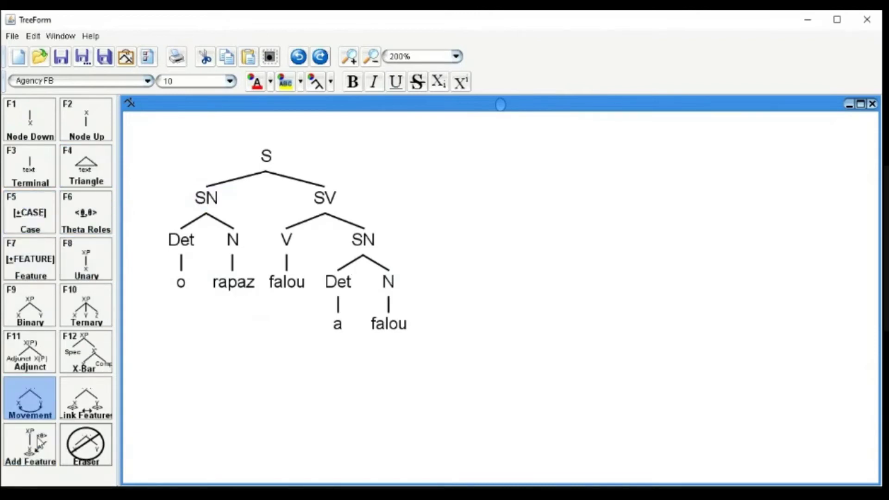
drag(40, 410, 398, 365)
drag(179, 336, 182, 338)
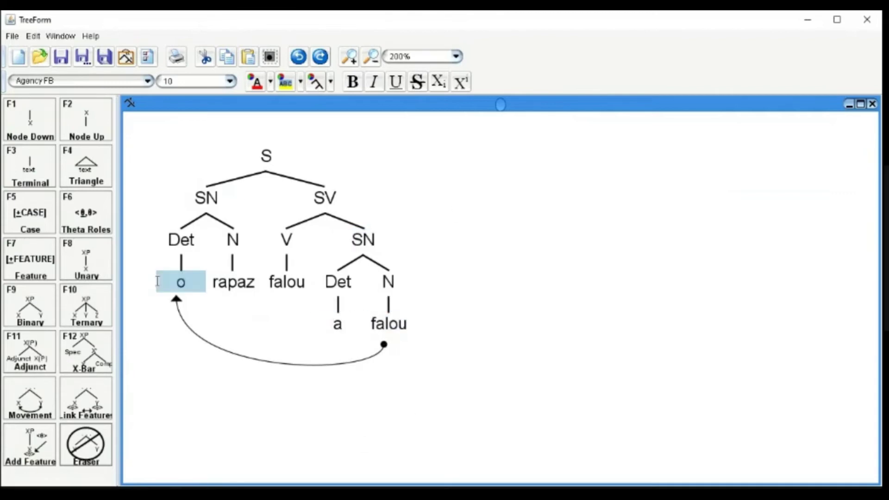
key(Delete)
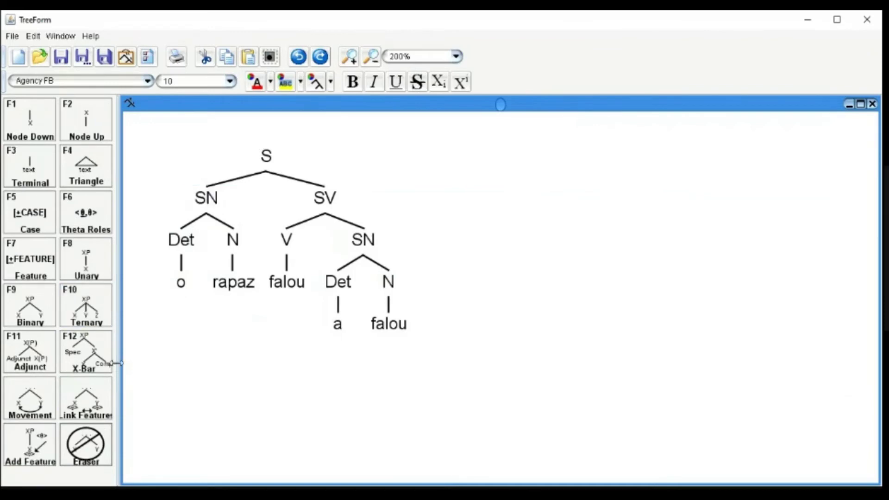
Adjoin a new branch to the root S and label its empty node SN
drag(26, 356, 250, 158)
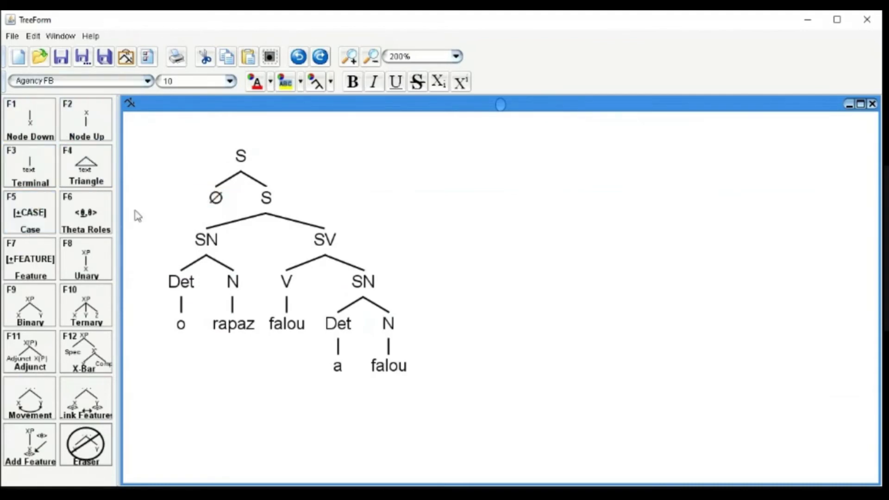
drag(39, 121, 216, 198)
text(SN)
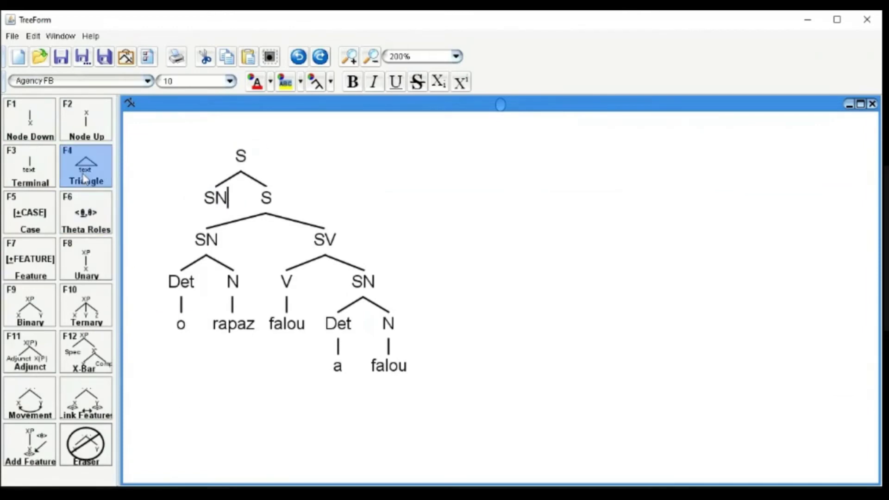
Add a Triangle below the adjoined SN and clear its placeholder text
drag(93, 178, 202, 208)
double_click(180, 240)
drag(198, 240, 160, 245)
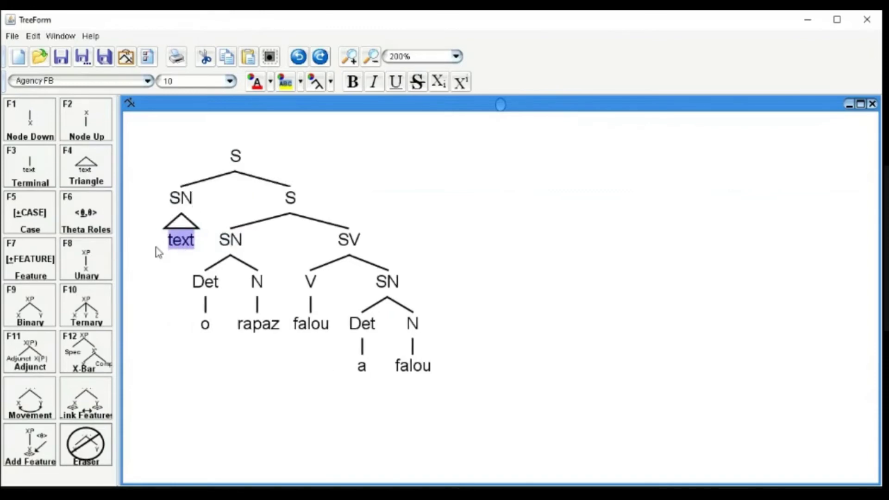
text(a)
key(BackSpace)
Change the object noun's terminal to "verdade" and enter "a verdade" under the triangle
double_click(415, 364)
text(verdade)
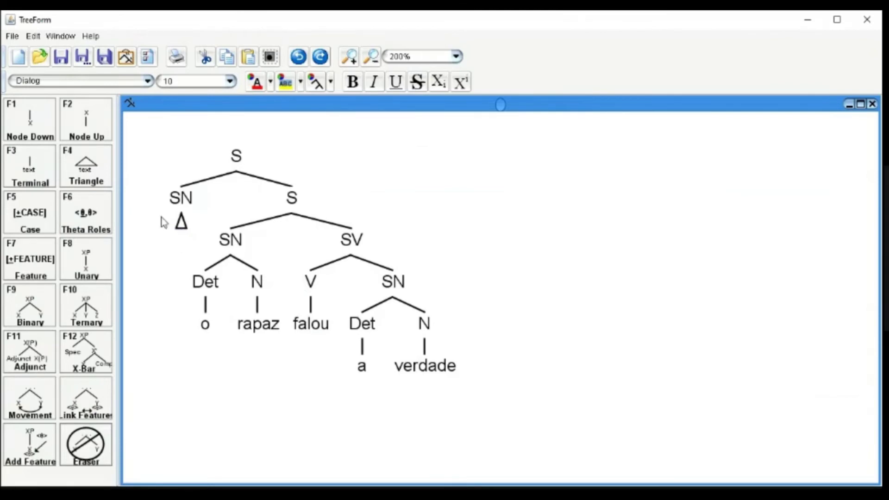
text(a ver)
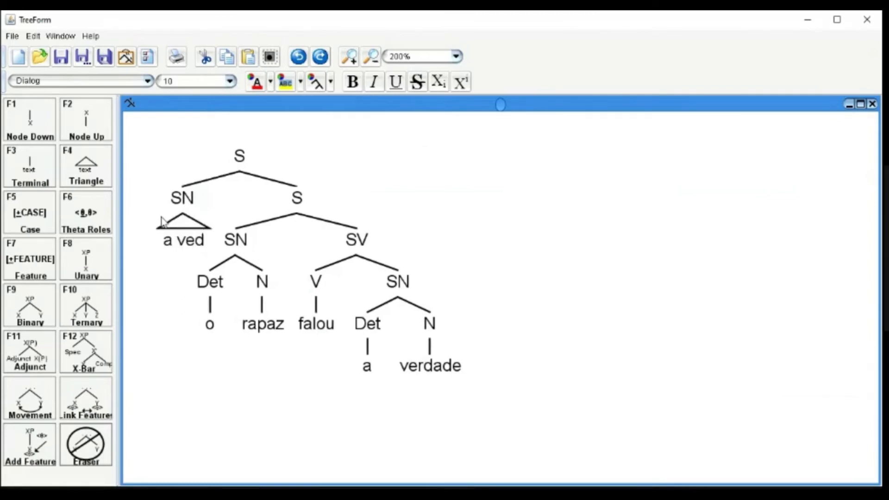
text(dade)
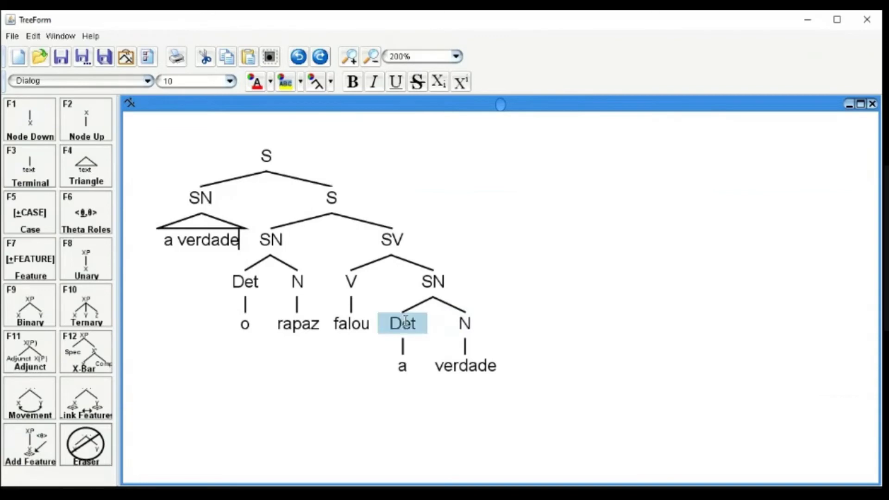
right_click(446, 286)
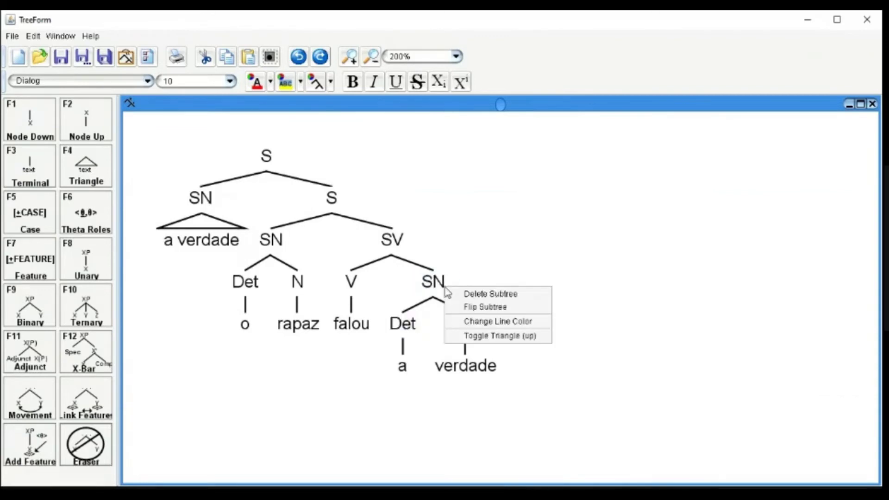
click(472, 294)
key(ctrl+z)
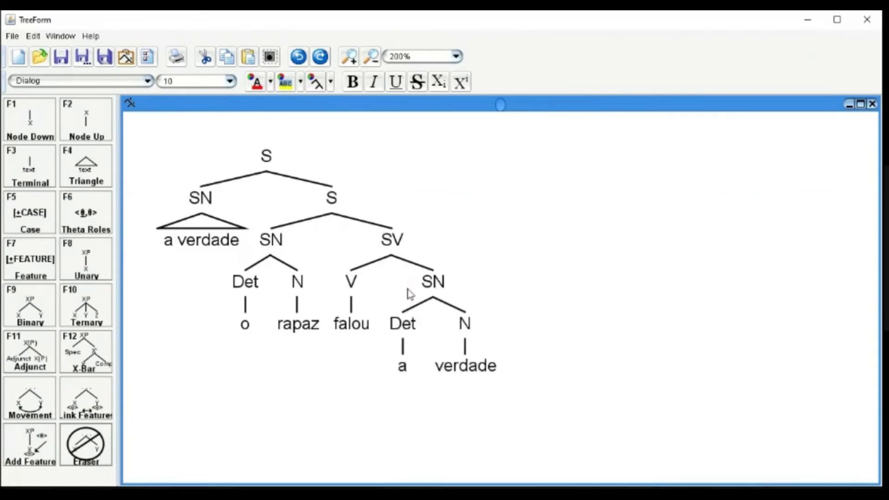
Delete the Det and N subtrees of the object SN and draw a Movement line from that SN to "a verdade"
right_click(417, 322)
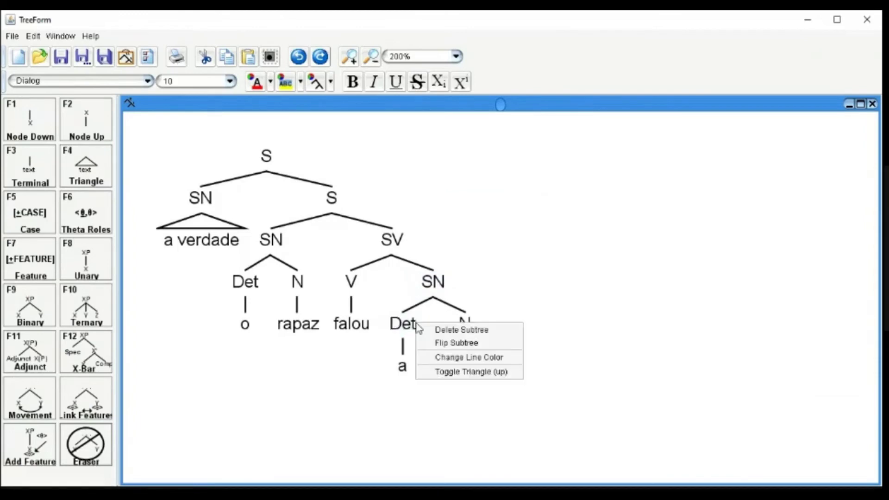
click(449, 330)
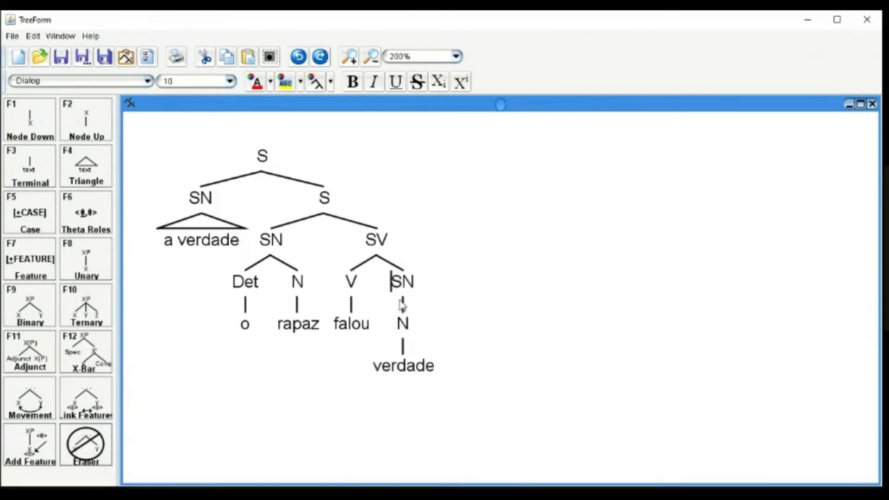
right_click(407, 324)
click(418, 333)
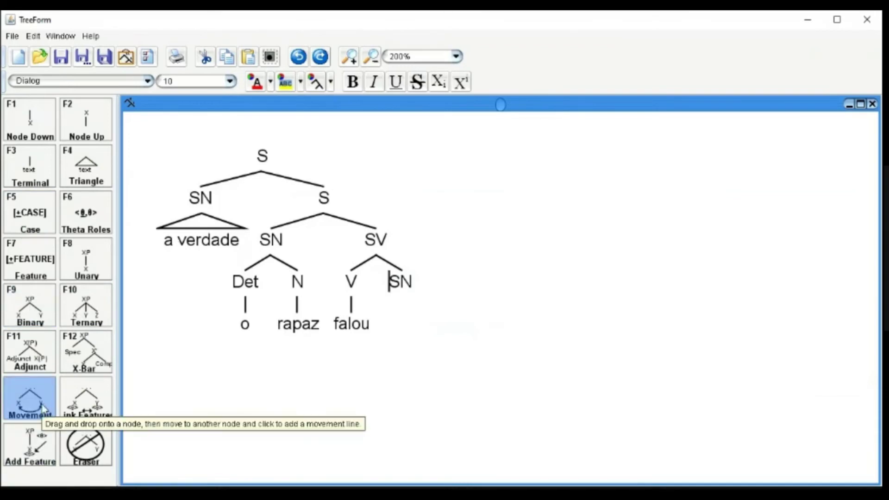
drag(15, 411, 401, 304)
drag(230, 375, 189, 272)
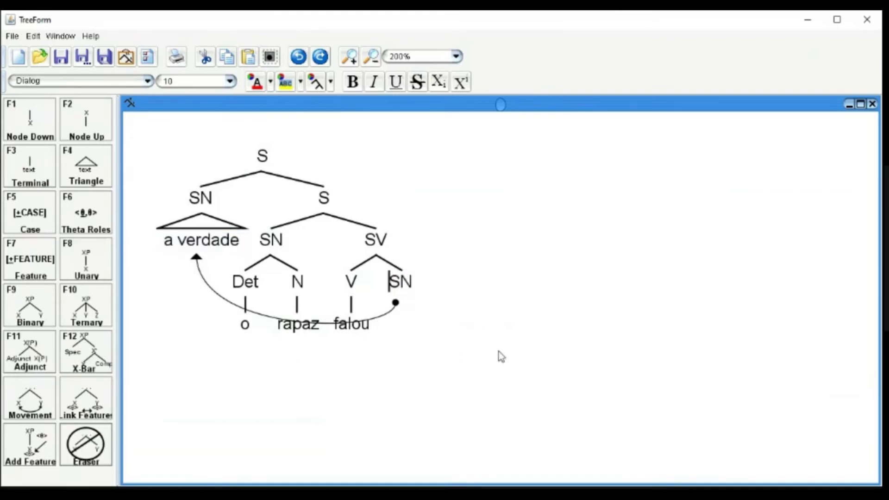
Undo the movement line, the subtree deletions, the adjoined SN branch and the terminal below the object's N
key(ctrl+z)
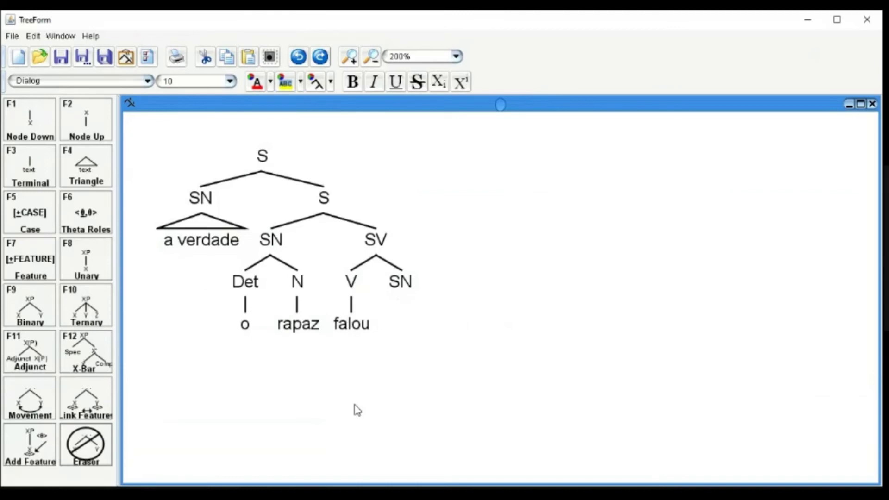
key(ctrl+z)
key(ctrl+z)
key(ctrl+z)
key(ctrl+z)
key(ctrl+z)
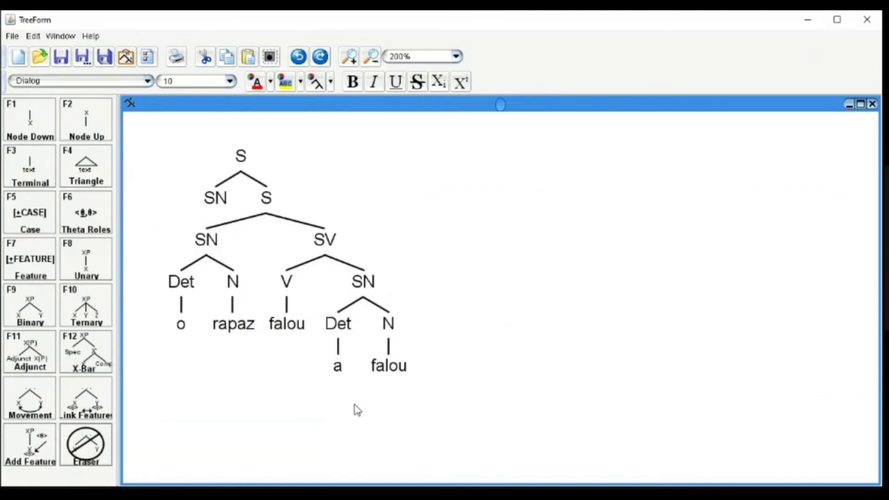
key(ctrl+z)
key(ctrl+z)
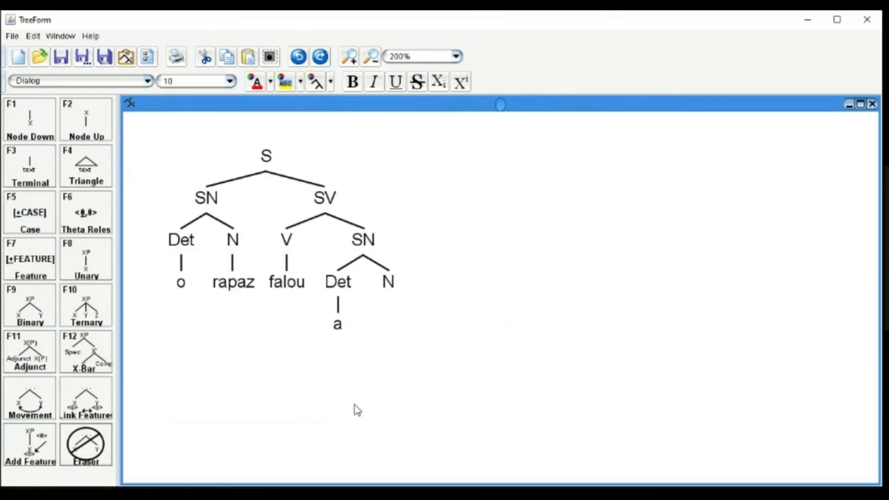
Redo the terminal below the object's N and enter "verdade" as its text
click(41, 37)
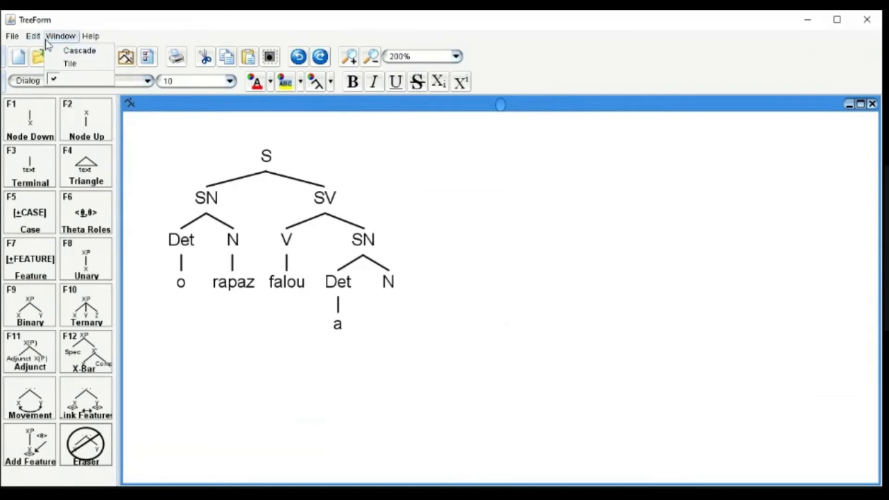
click(46, 64)
double_click(387, 324)
text(verdade)
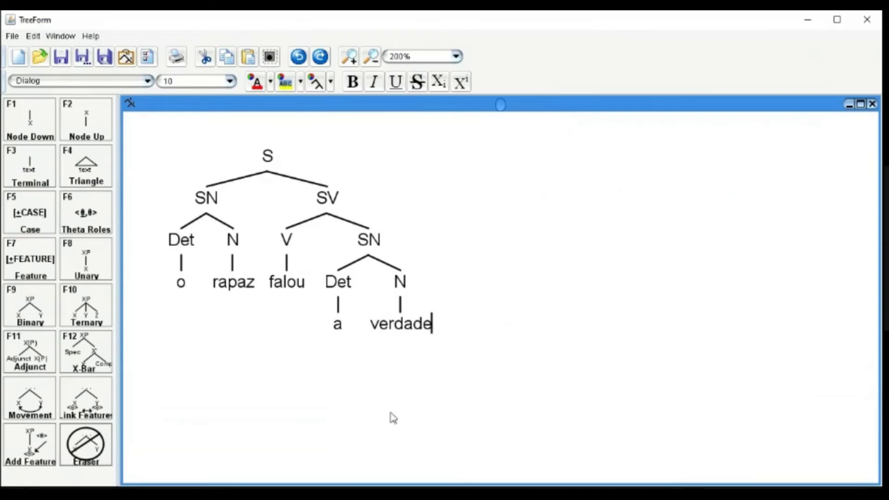
Copy the whole tree as an image, switch to Paint and paste it onto the blank canvas
click(33, 36)
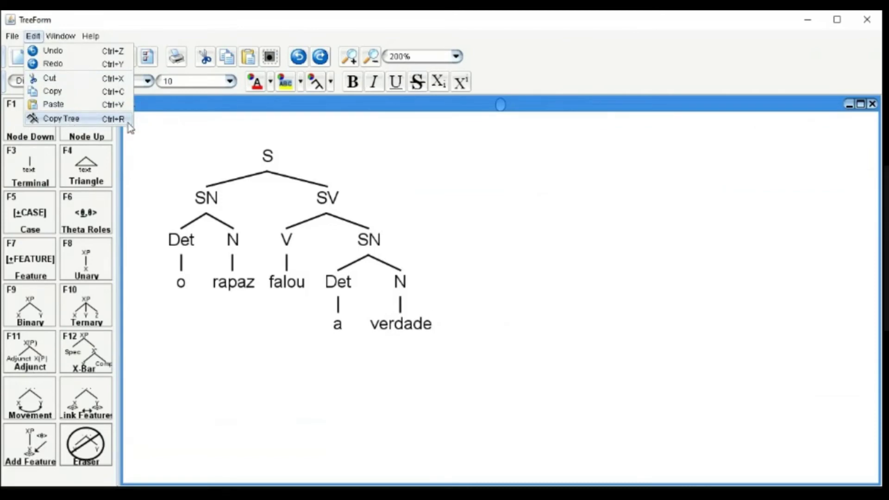
click(201, 123)
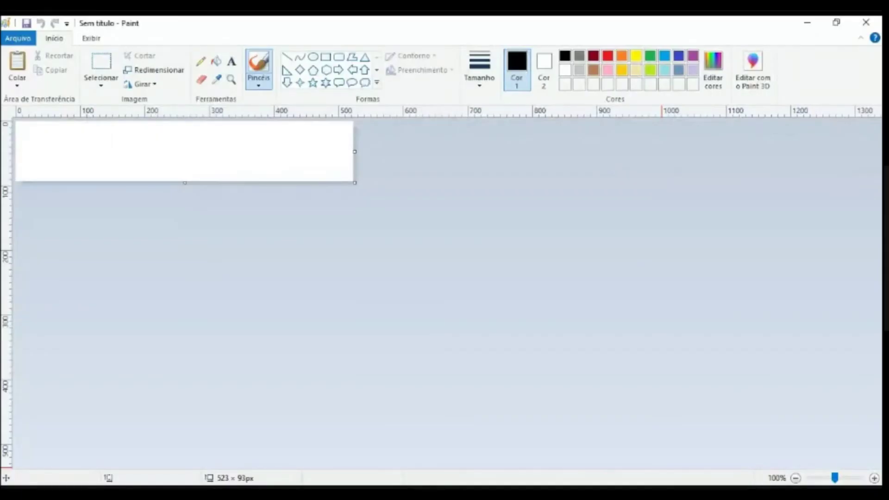
key(ctrl+v)
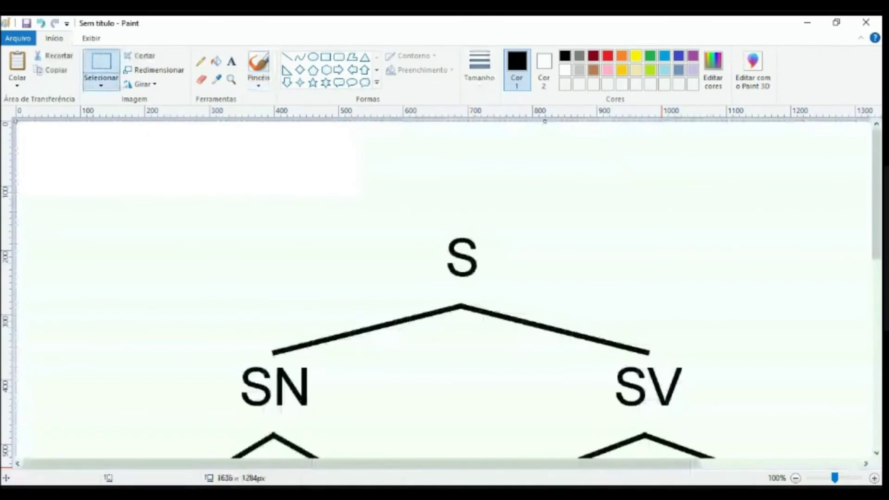
click(795, 478)
click(795, 478)
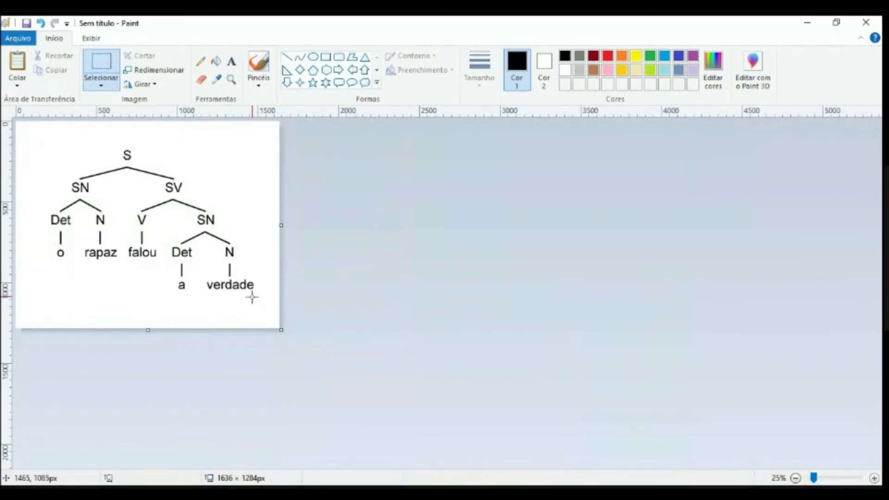
Select just the tree without its wide margins, undo the full-size paste and paste the tree again
drag(258, 293, 47, 145)
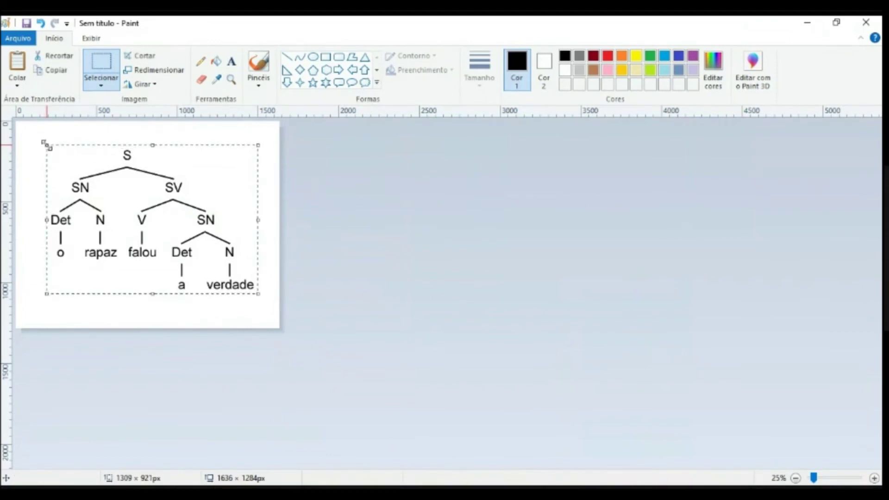
key(Delete)
key(ctrl+z)
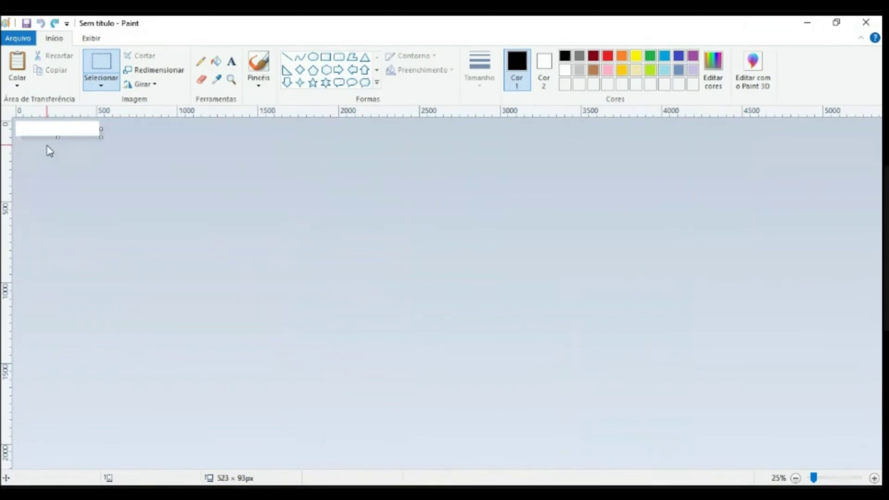
key(ctrl+v)
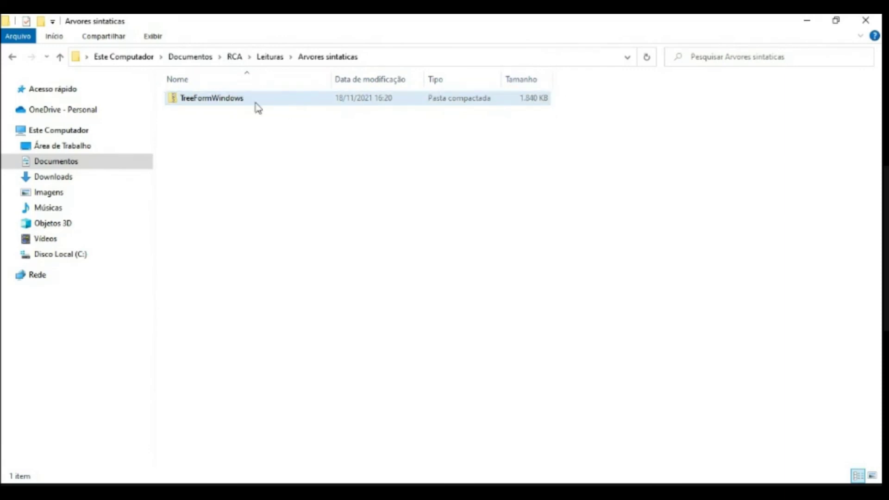
In File Explorer, extract the TreeFormWindows archive in the "Arvores sintaticas" folder and open its inner TreeFormWindows folder
click(246, 104)
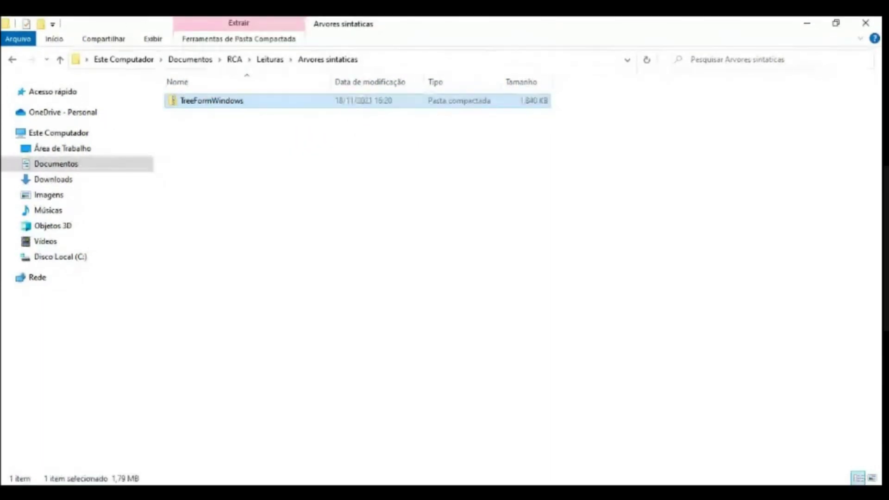
click(337, 225)
click(206, 116)
double_click(207, 114)
double_click(204, 113)
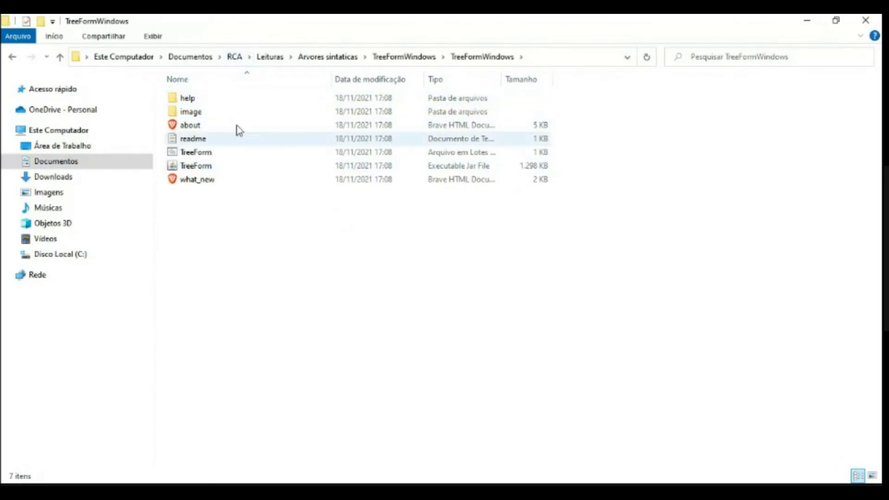
Launch the TreeForm executable JAR file from the extracted folder and return to the folder window
click(194, 168)
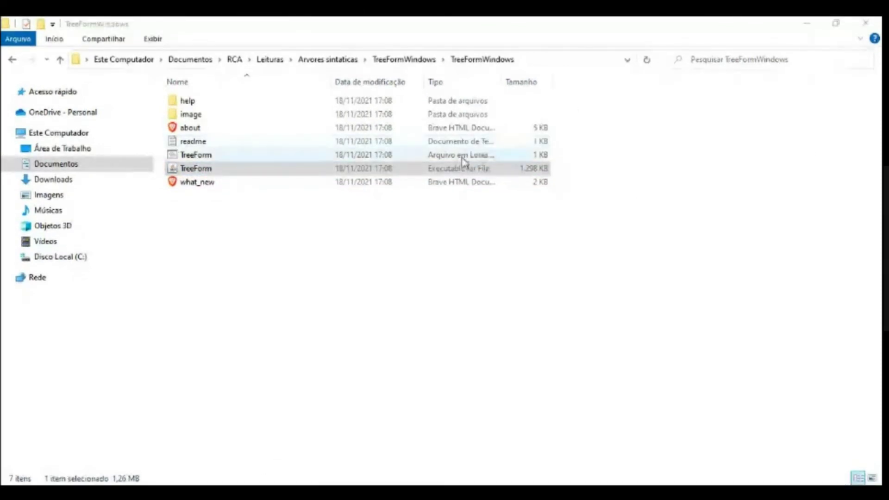
click(427, 167)
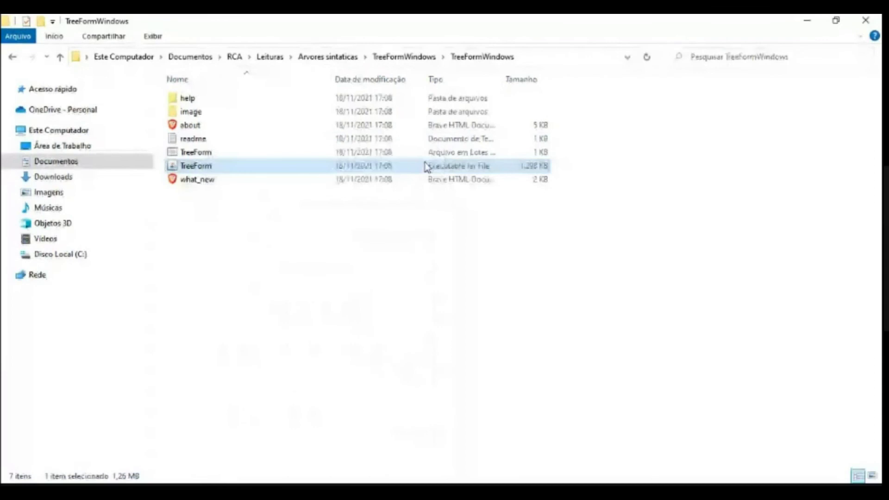
double_click(199, 167)
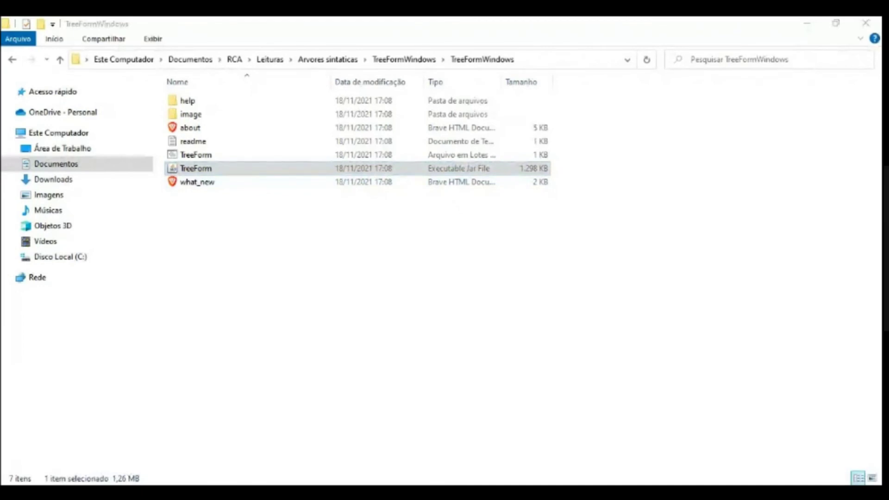
click(363, 258)
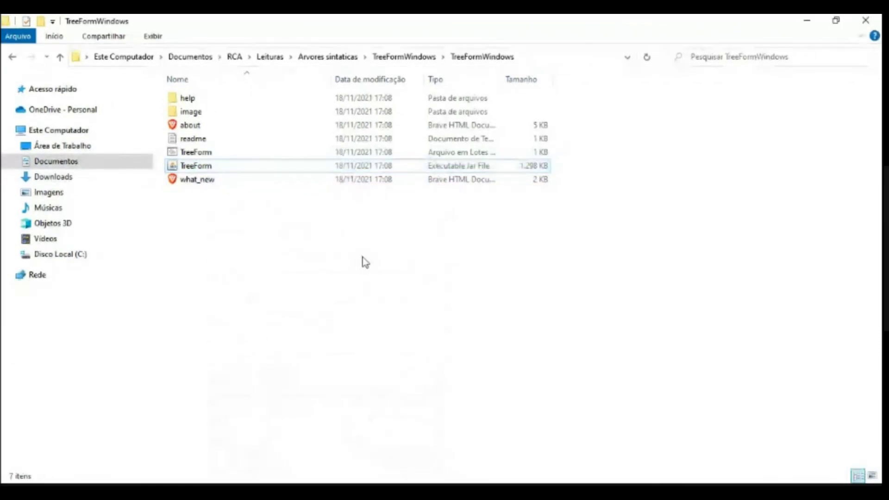